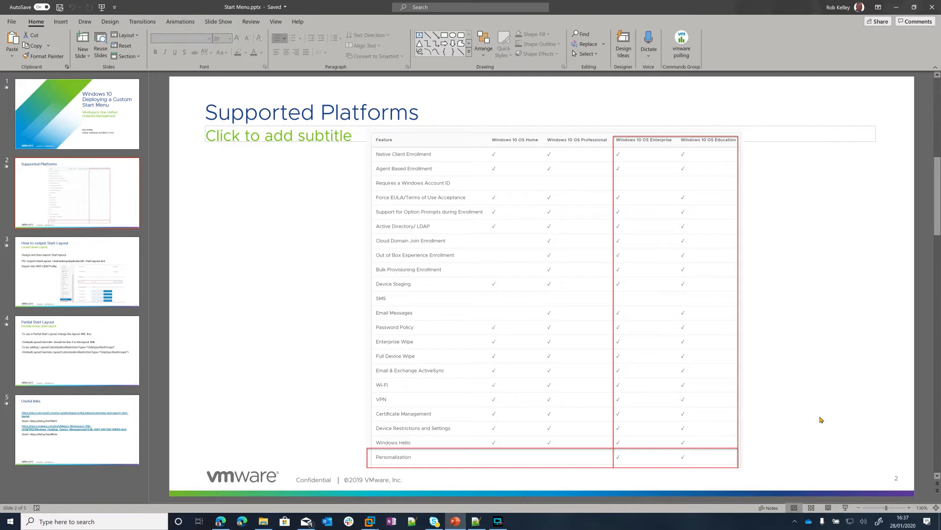
- Review the "How to output Start Layout" slide, and switch to the Windows 10 x64 Stand Alone virtual machine
{"action": "left_click", "coordinate": [122, 281]}
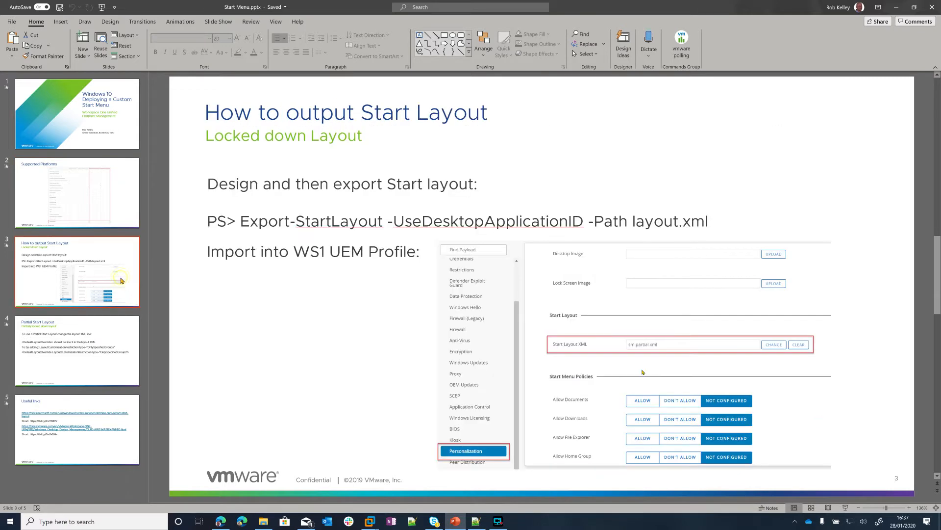
{"action": "left_click", "coordinate": [897, 7]}
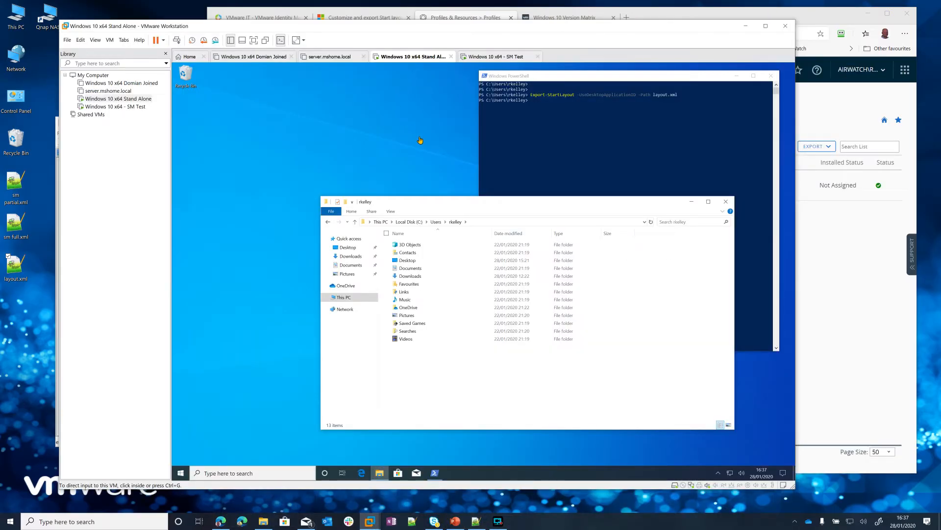
{"action": "left_click", "coordinate": [236, 377]}
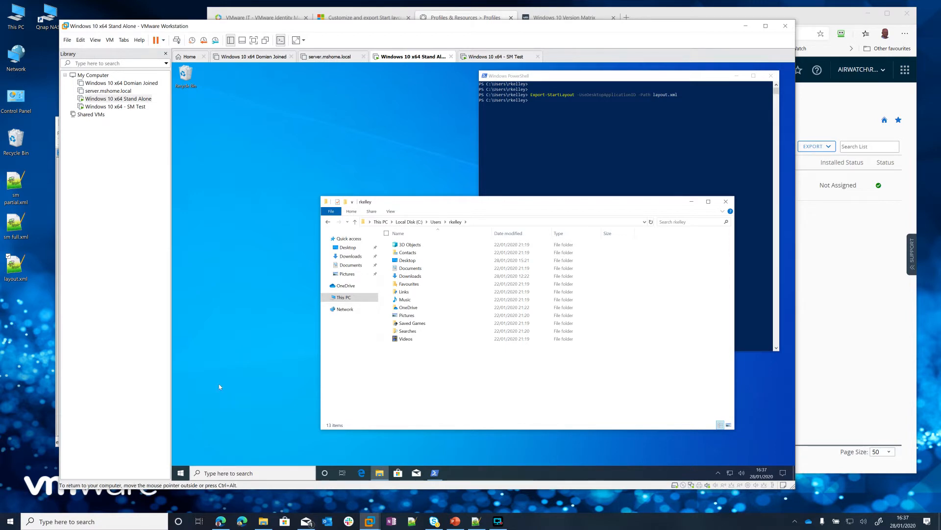
- In the virtual machine's Start menu, move the Calculator tile into Work Applications beside the calendar tile, and unpin Notepad++
{"action": "left_click", "coordinate": [181, 475]}
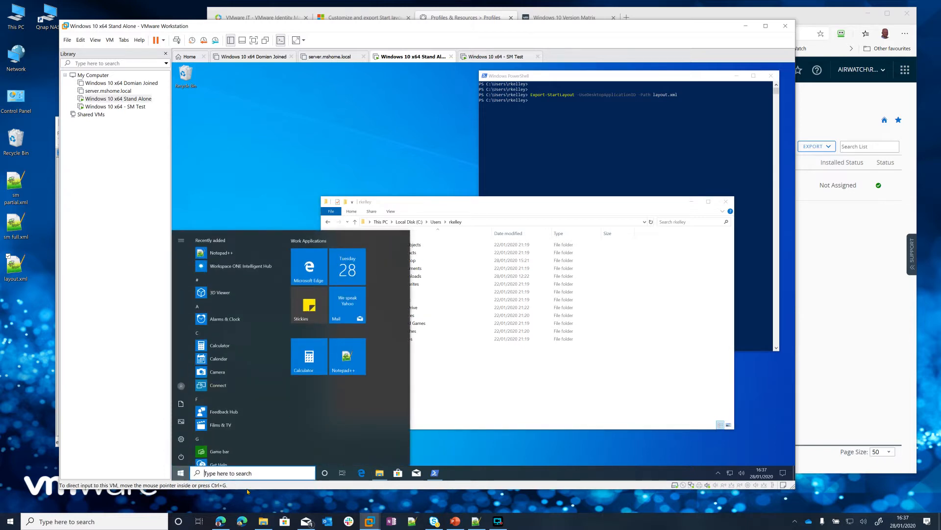
{"action": "left_click_drag", "start_coordinate": [309, 357], "coordinate": [384, 279]}
{"action": "right_click", "coordinate": [353, 366]}
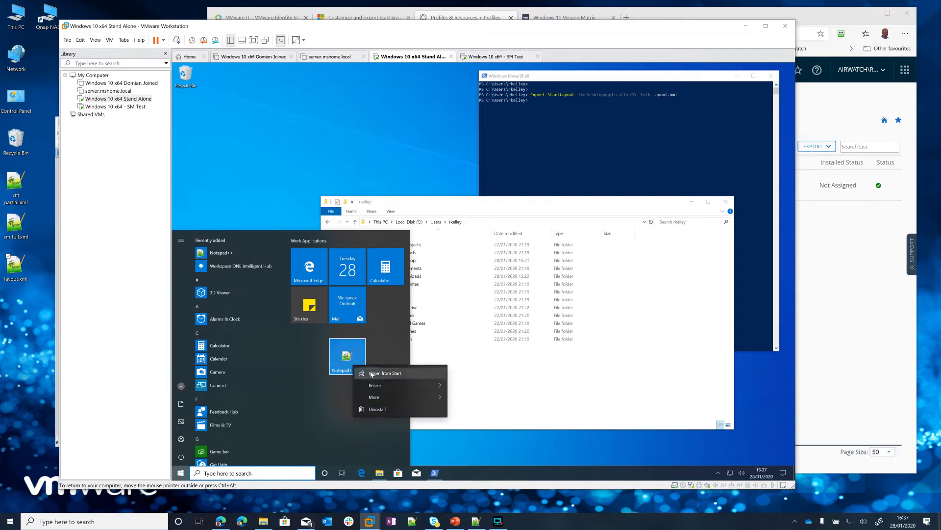
{"action": "left_click", "coordinate": [371, 374]}
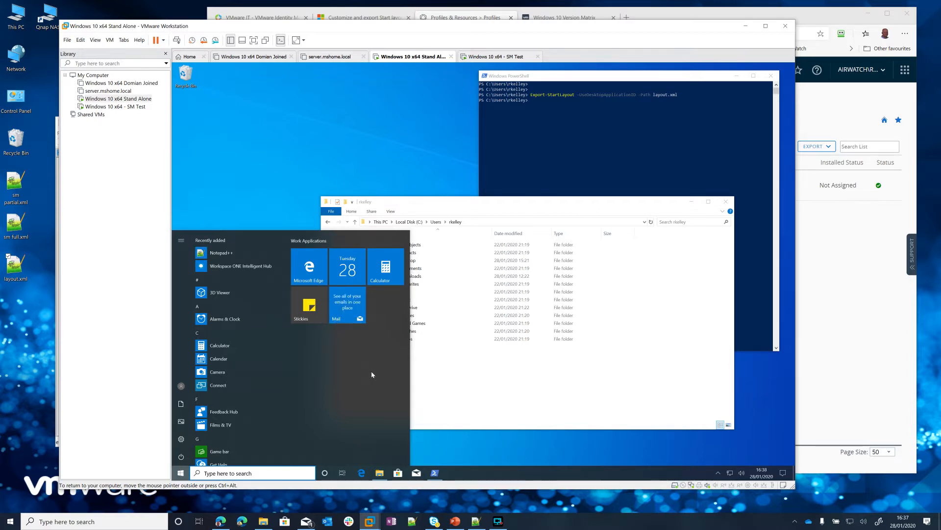
{"action": "left_click", "coordinate": [637, 154]}
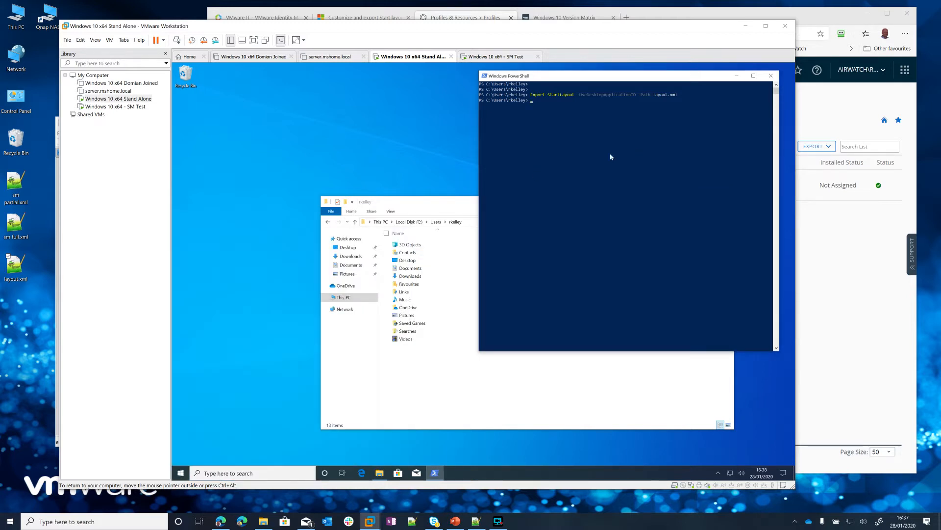
{"action": "left_click", "coordinate": [181, 473]}
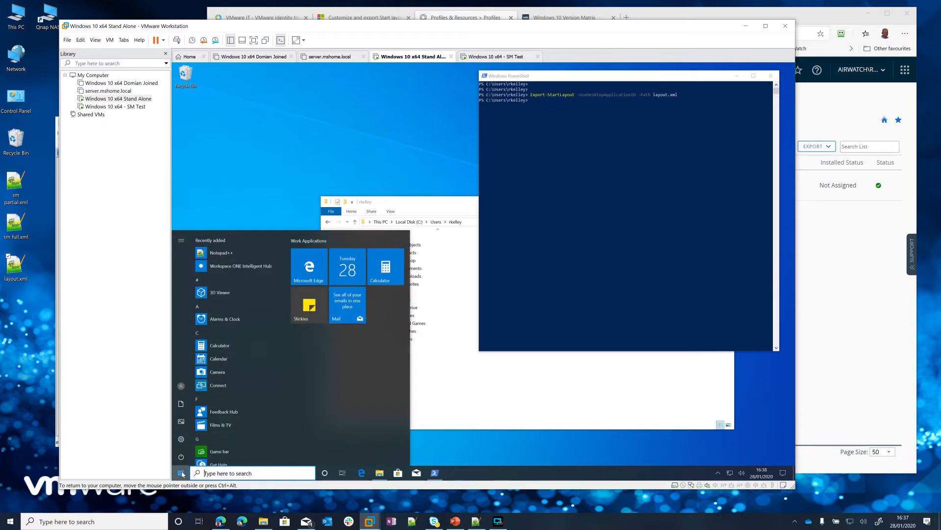
{"action": "left_click", "coordinate": [182, 474]}
- Delete the old layout.xml file from the host desktop
{"action": "left_click", "coordinate": [15, 269]}
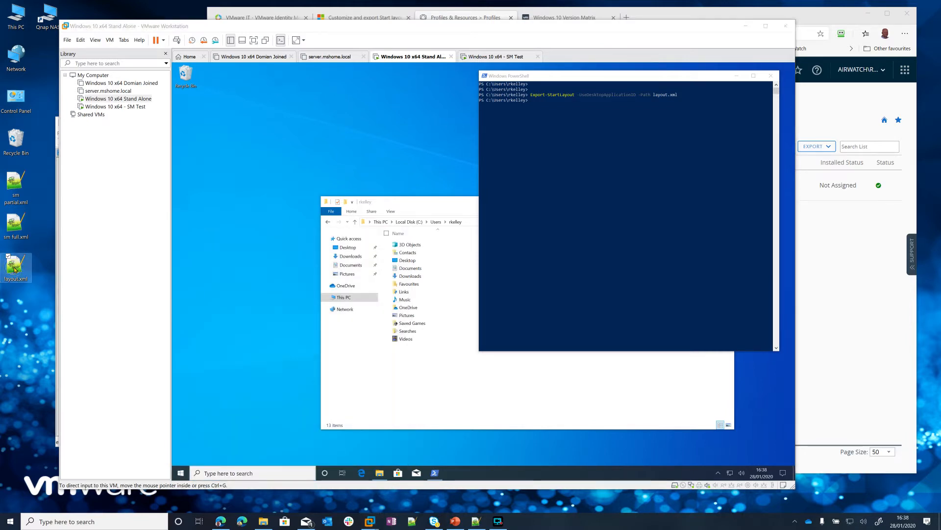
{"action": "key", "text": "Delete"}
- Rerun Export-StartLayout -UseDesktopApplicationID -Path layout.xml in the virtual machine's PowerShell window
{"action": "left_click", "coordinate": [590, 218]}
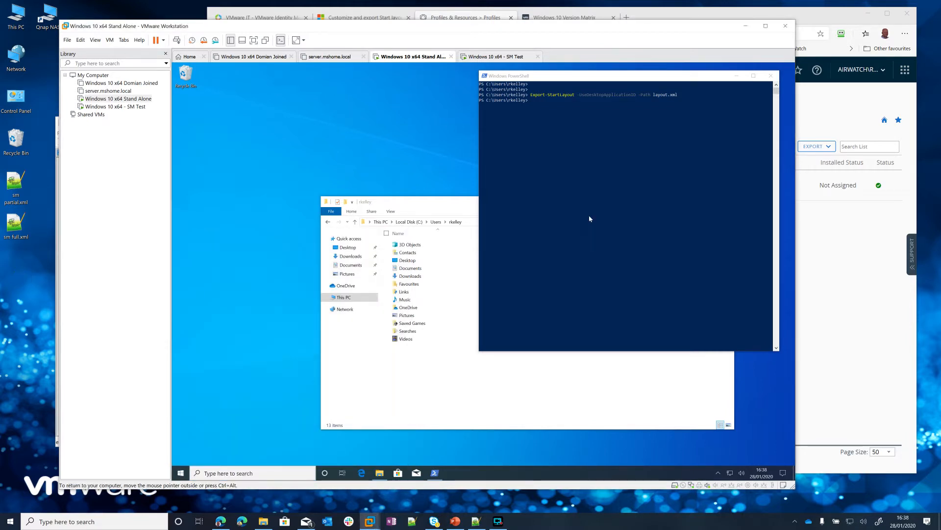
{"action": "left_click", "coordinate": [598, 205]}
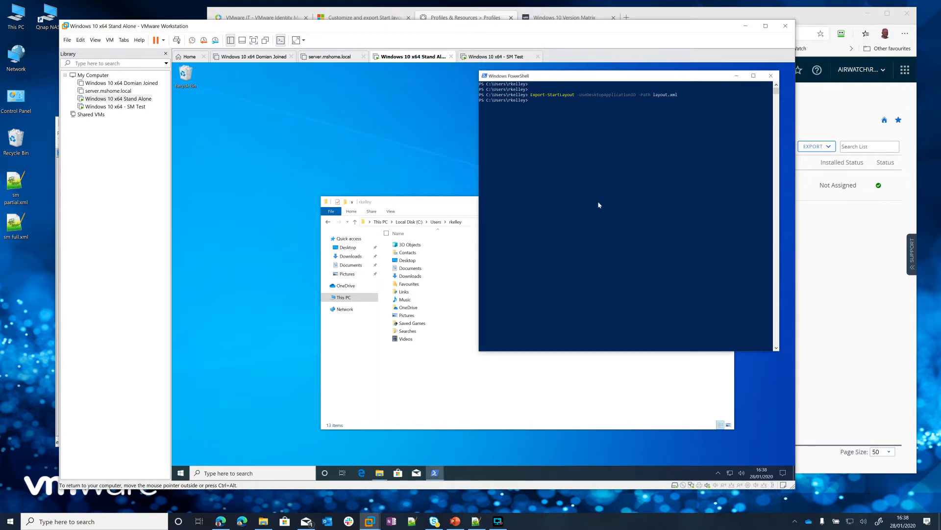
{"action": "key", "text": "Up"}
{"action": "key", "text": "Return"}
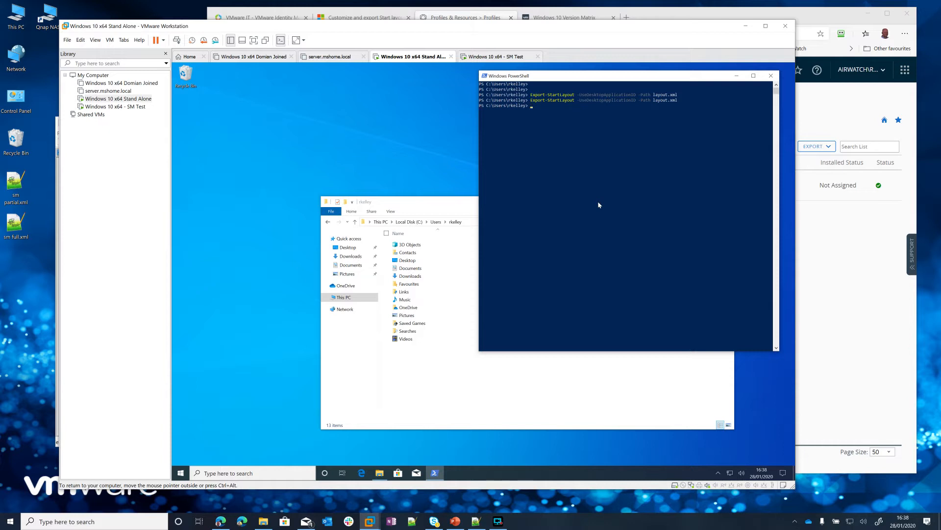
- Switch to PowerPoint and highlight the Export-StartLayout command on the slide, and return to the virtual machine
{"action": "left_click", "coordinate": [458, 522]}
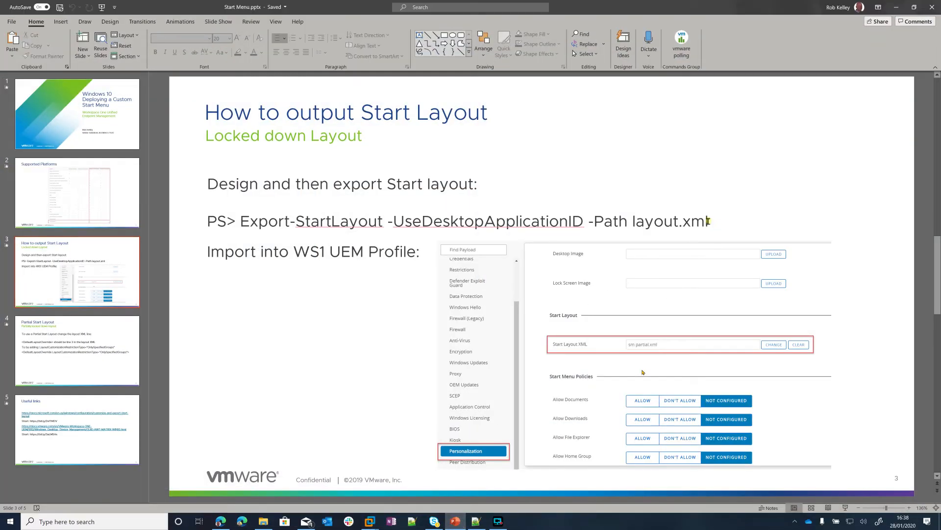
{"action": "left_click_drag", "start_coordinate": [709, 223], "coordinate": [298, 223]}
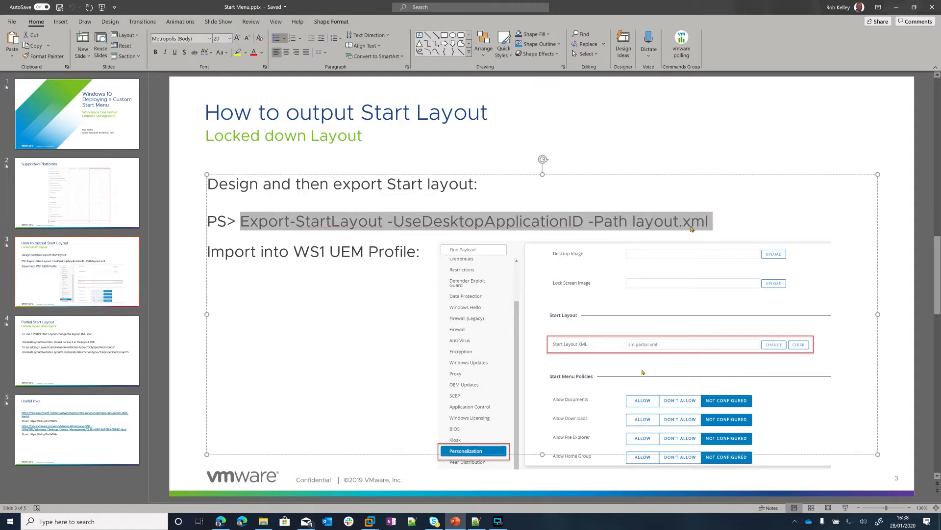
{"action": "left_click", "coordinate": [898, 11]}
- Inspect the tile entries of the exported layout file in Notepad++, close it, and copy the file to the host desktop
{"action": "left_click", "coordinate": [492, 342]}
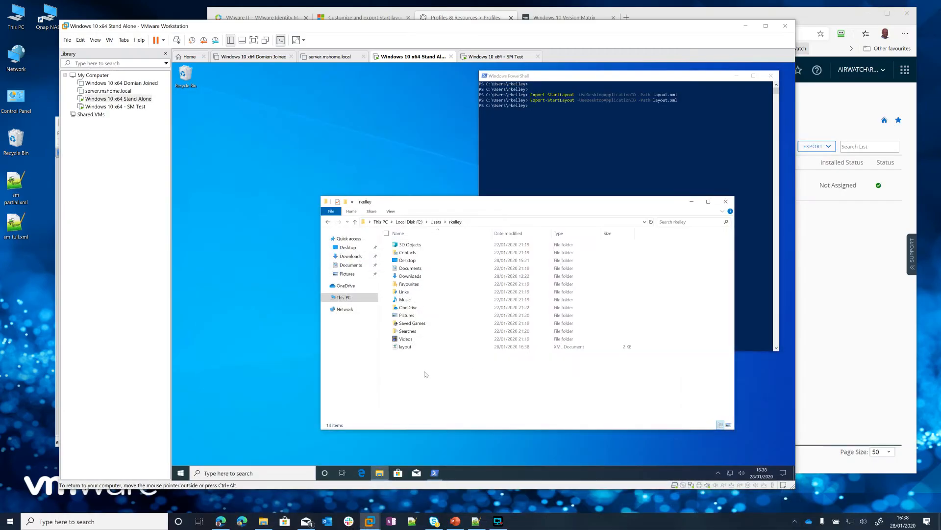
{"action": "right_click", "coordinate": [403, 349]}
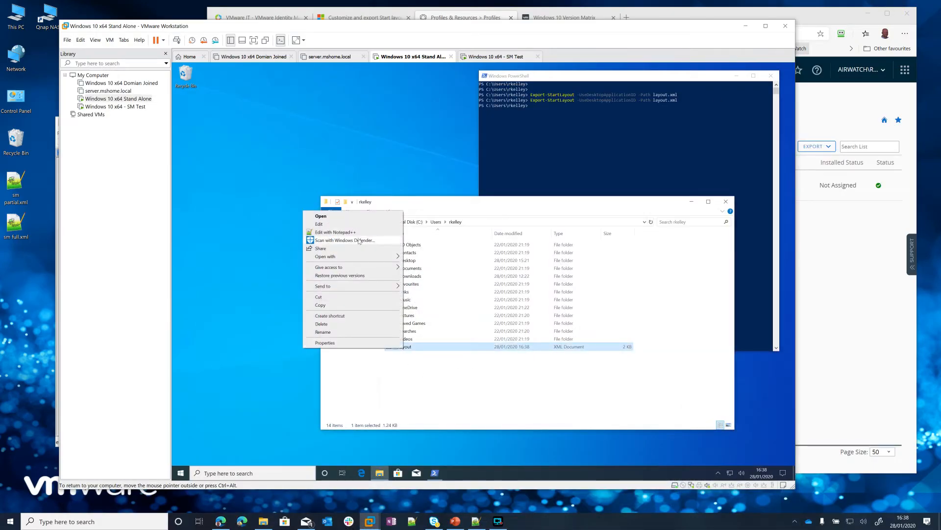
{"action": "left_click", "coordinate": [353, 231]}
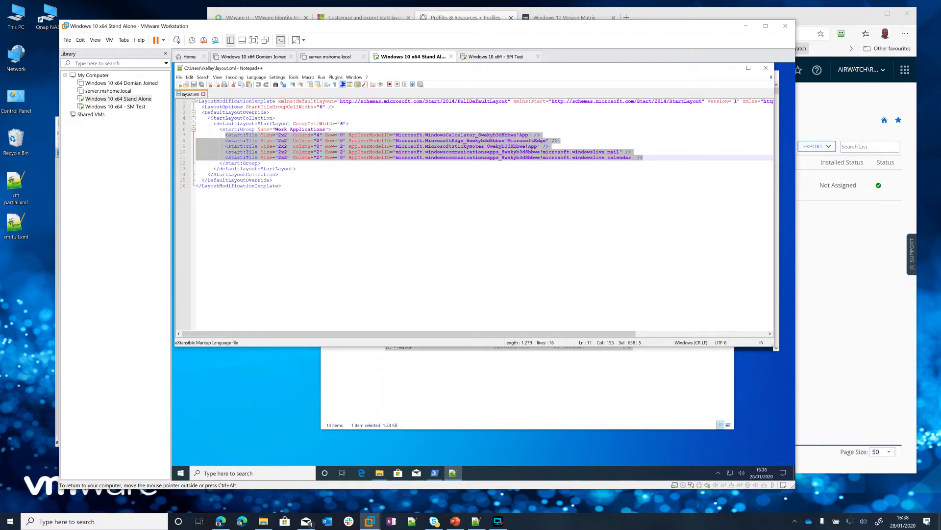
{"action": "left_click", "coordinate": [766, 67]}
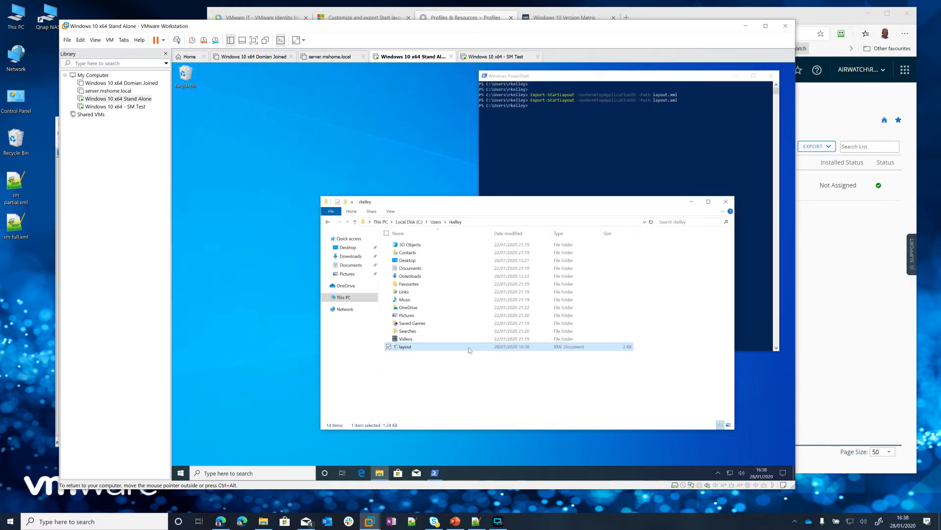
{"action": "left_click_drag", "start_coordinate": [423, 350], "coordinate": [6, 276]}
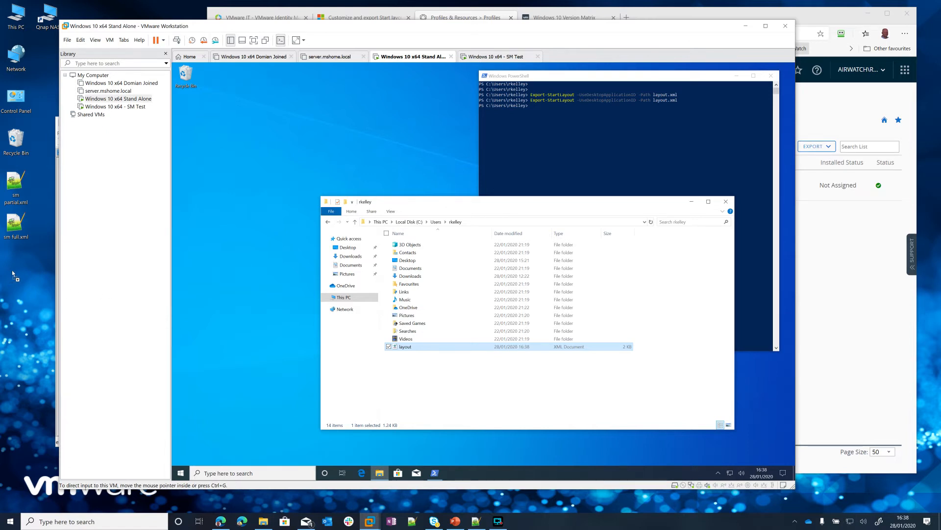
- Switch to Workspace ONE UEM in the browser and start a new Windows Desktop device profile
{"action": "left_click", "coordinate": [462, 18]}
{"action": "left_click", "coordinate": [468, 147]}
{"action": "left_click", "coordinate": [474, 166]}
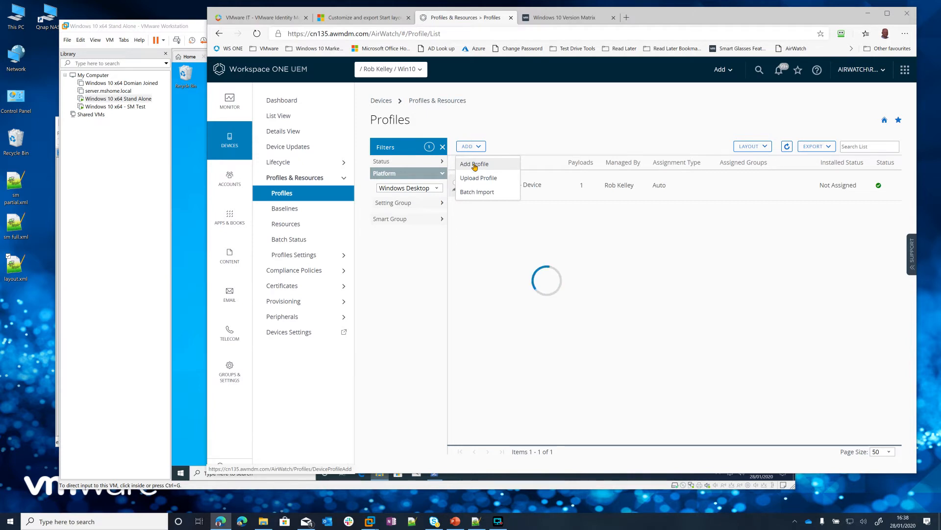
{"action": "left_click", "coordinate": [321, 226]}
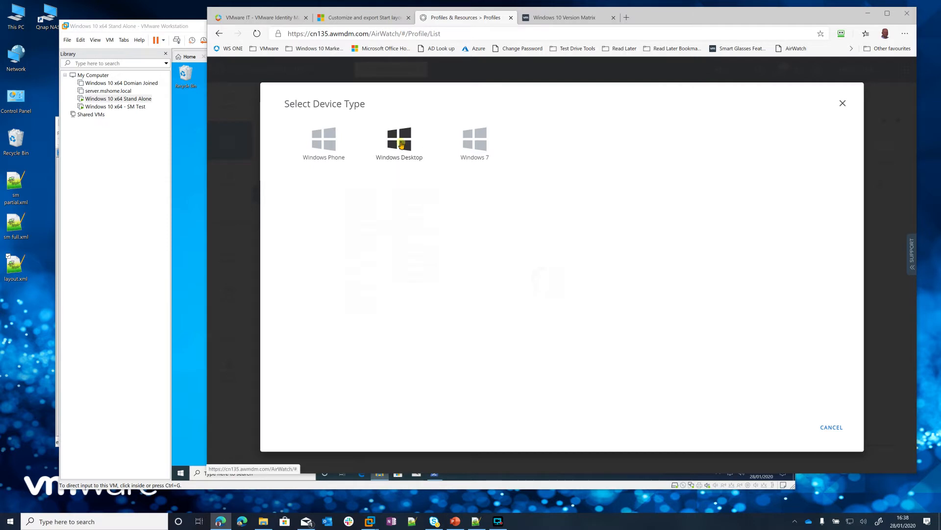
{"action": "left_click", "coordinate": [400, 144]}
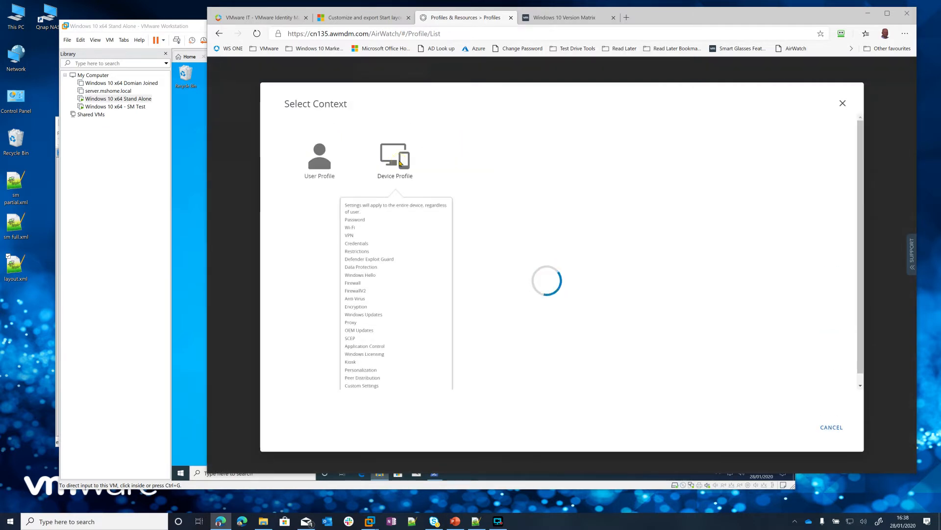
{"action": "left_click", "coordinate": [400, 162]}
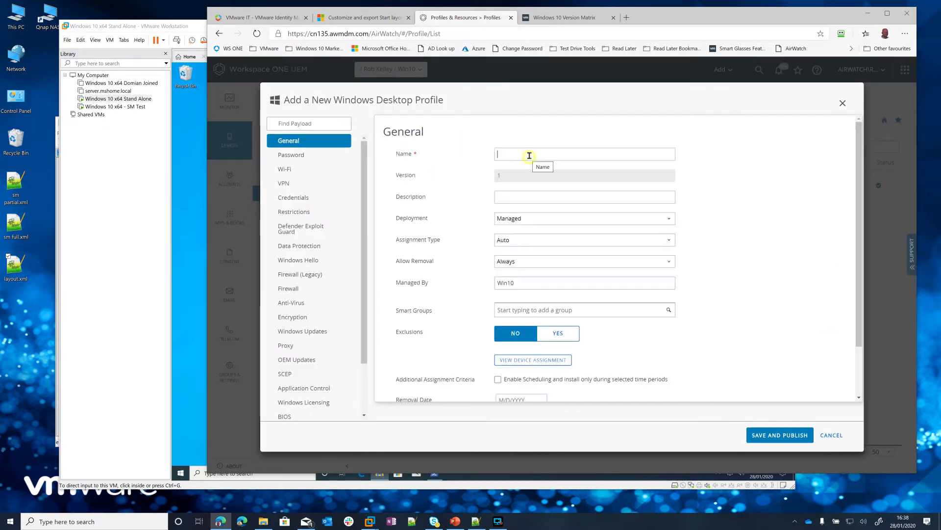
- Name the profile Start Menu and assign it to the Win10 smart group
{"action": "type", "text": "Start Menu"}
{"action": "left_click", "coordinate": [585, 327]}
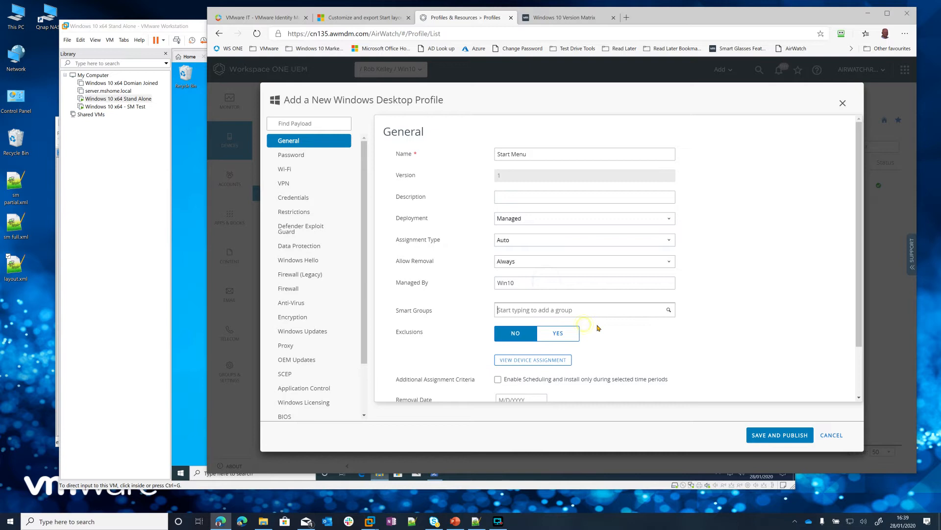
- Configure the Personalization payload and upload layout.xml from the desktop as the Start Layout XML
{"action": "scroll", "coordinate": [347, 322], "scroll_direction": "down", "scroll_amount": 3}
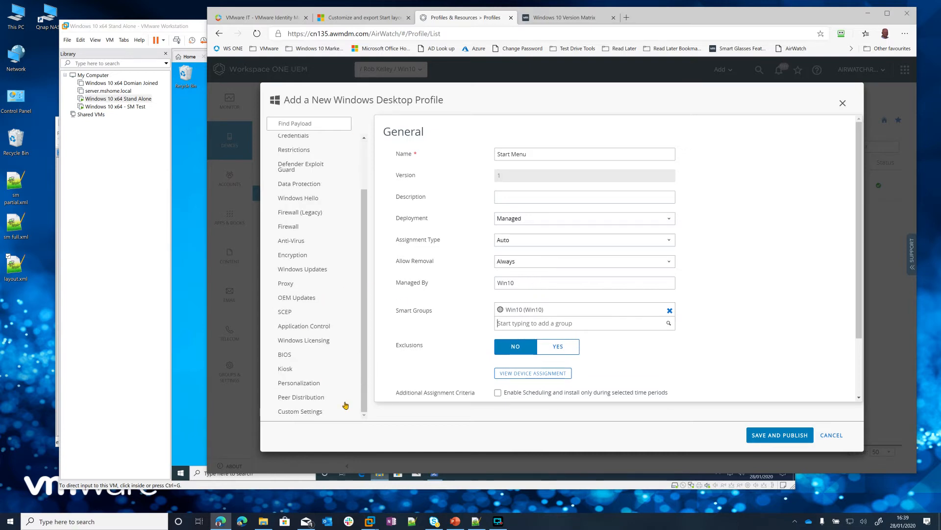
{"action": "left_click", "coordinate": [303, 386]}
{"action": "left_click", "coordinate": [576, 215]}
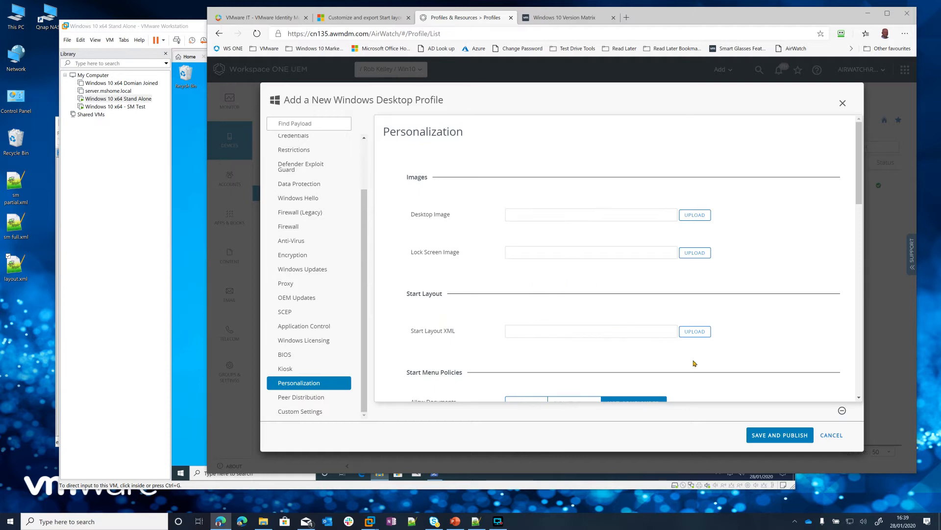
{"action": "left_click", "coordinate": [707, 334]}
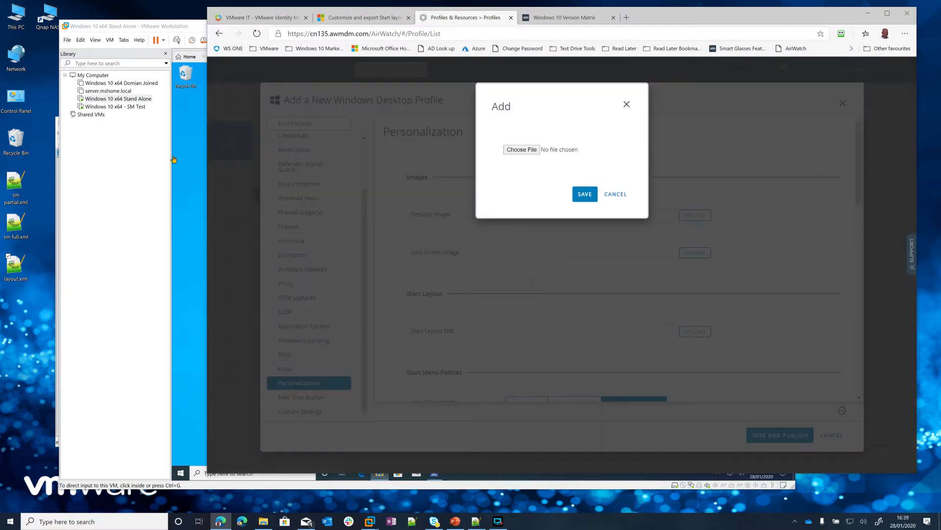
{"action": "left_click_drag", "start_coordinate": [15, 265], "coordinate": [521, 152]}
{"action": "left_click", "coordinate": [585, 194]}
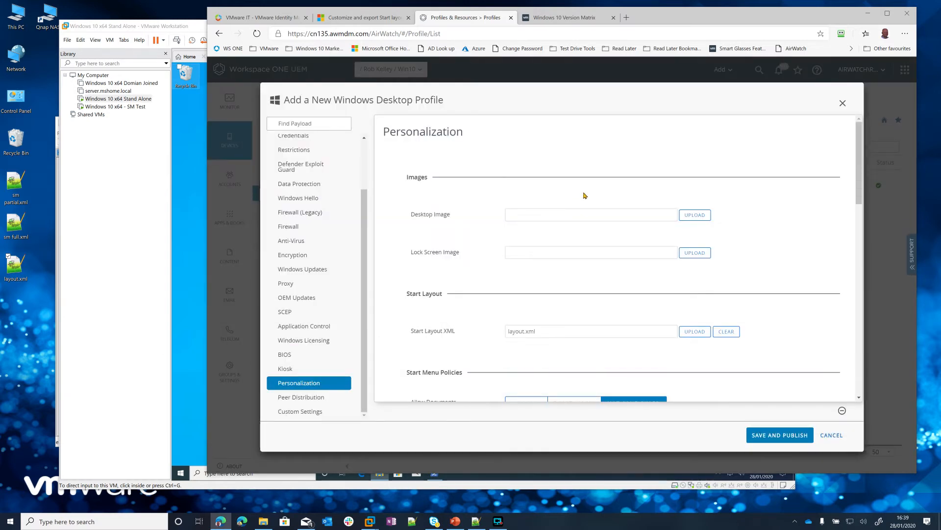
- Check the current Start menu on the Windows 10 x64 - SM Test virtual machine before publishing the profile
{"action": "left_click", "coordinate": [181, 27]}
{"action": "left_click", "coordinate": [493, 57]}
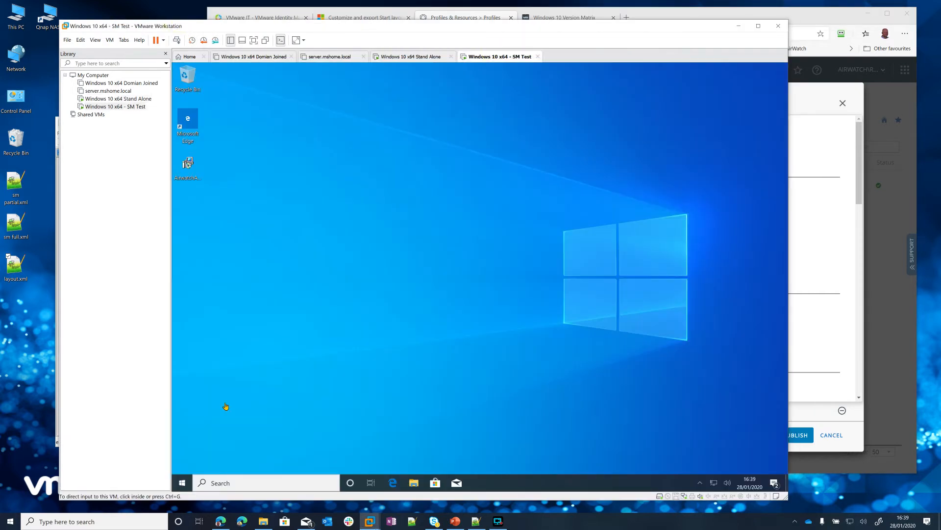
{"action": "left_click", "coordinate": [182, 483]}
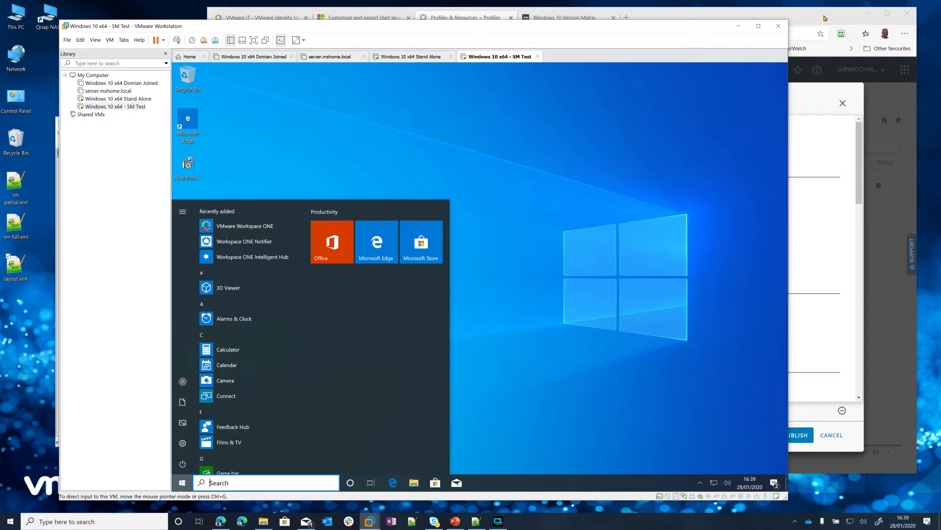
- Save and publish the Start Menu profile from Workspace ONE UEM, and refresh the profile list's installation status
{"action": "left_click", "coordinate": [823, 19]}
{"action": "left_click", "coordinate": [788, 438]}
{"action": "left_click", "coordinate": [795, 430]}
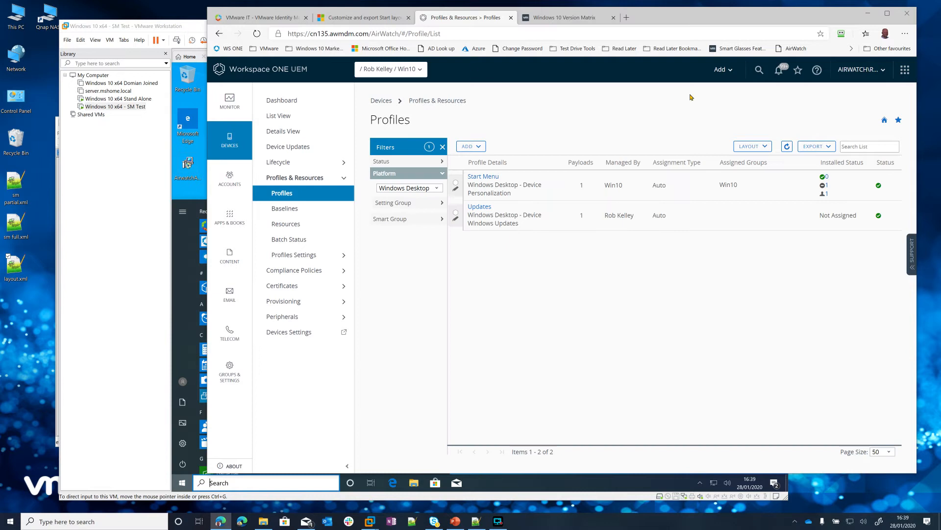
{"action": "left_click", "coordinate": [786, 146]}
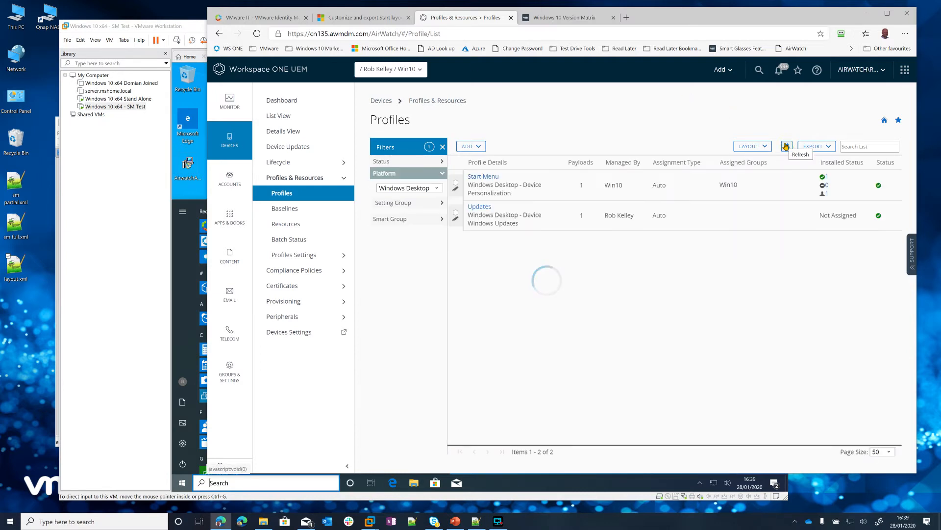
- Compare the deployed Start menu on the SM Test virtual machine with the original on the Stand Alone machine
{"action": "left_click", "coordinate": [184, 31]}
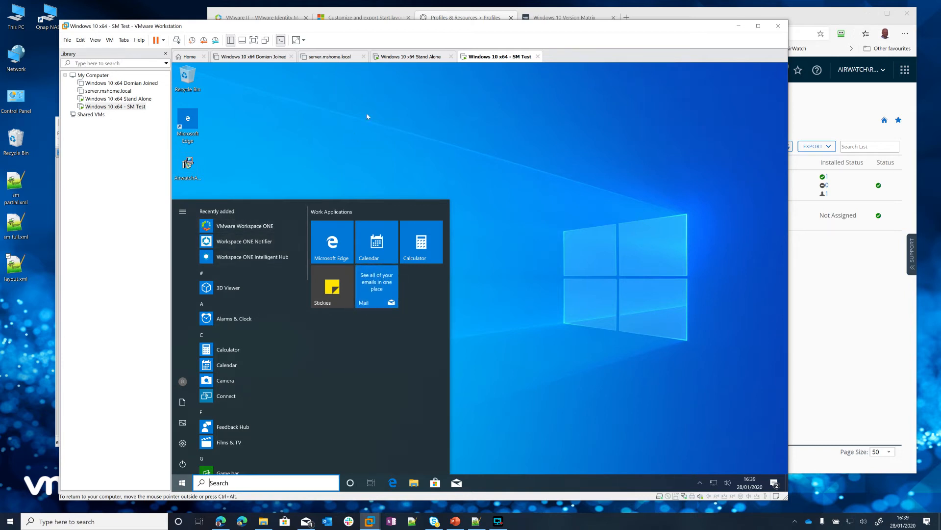
{"action": "left_click", "coordinate": [407, 56]}
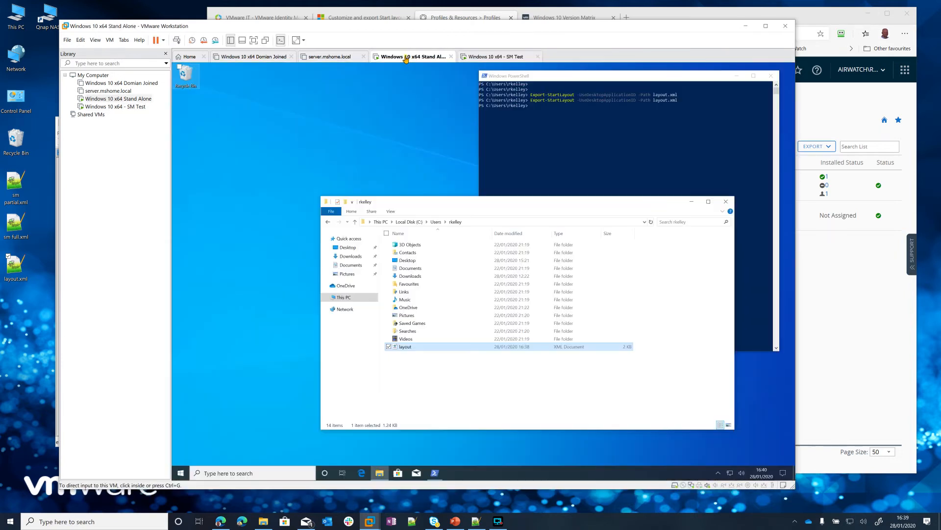
{"action": "left_click", "coordinate": [180, 473]}
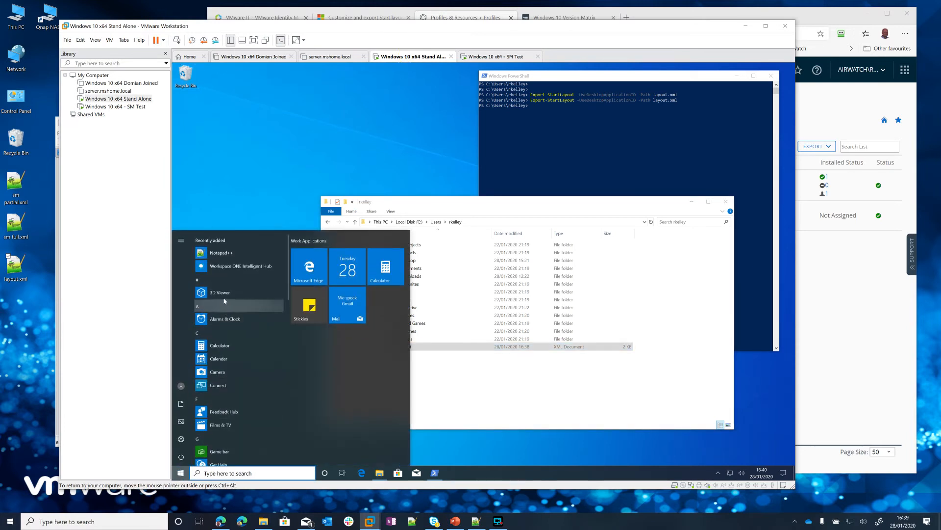
- Compare the app pinning options in the Start menus of the Stand Alone and SM Test virtual machines
{"action": "right_click", "coordinate": [223, 298]}
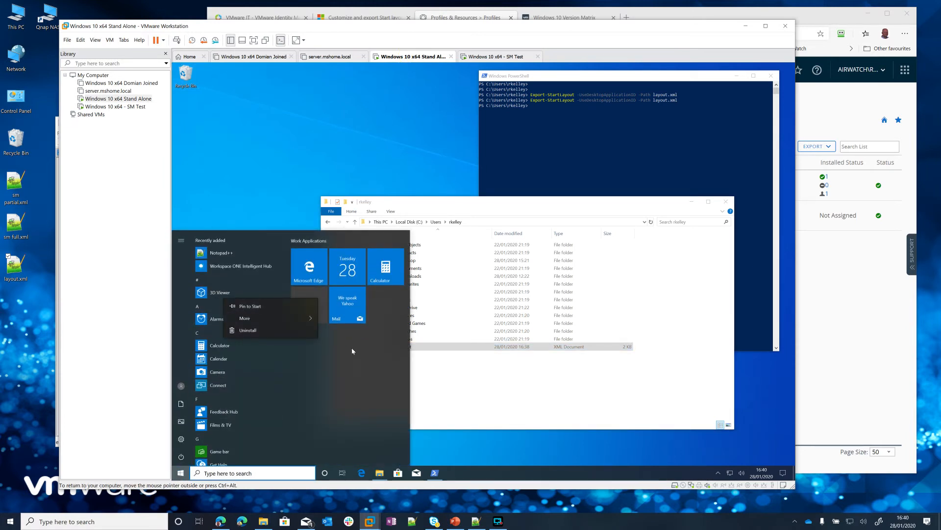
{"action": "left_click", "coordinate": [493, 57]}
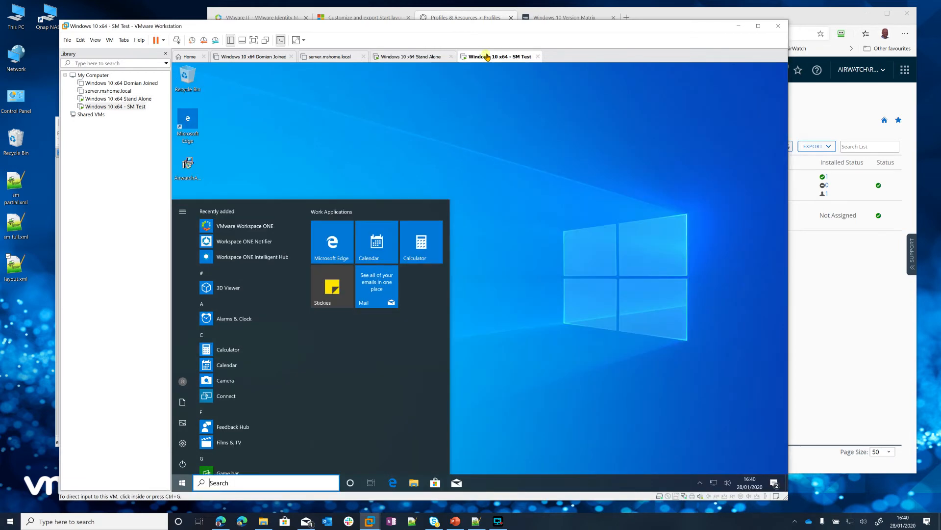
{"action": "right_click", "coordinate": [239, 246]}
{"action": "left_click", "coordinate": [381, 346]}
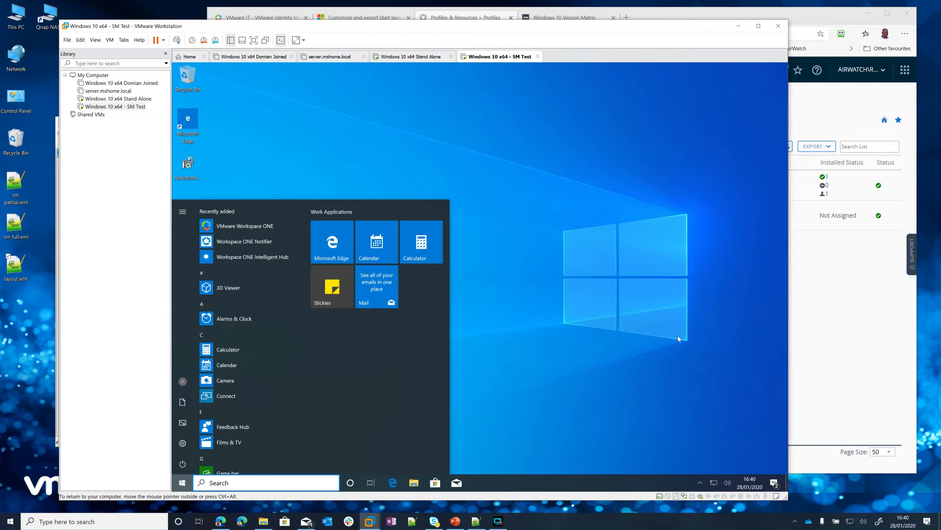
- Open layout.xml from the host desktop in Notepad++ and keep the editor's version instead of reloading the file
{"action": "right_click", "coordinate": [15, 264]}
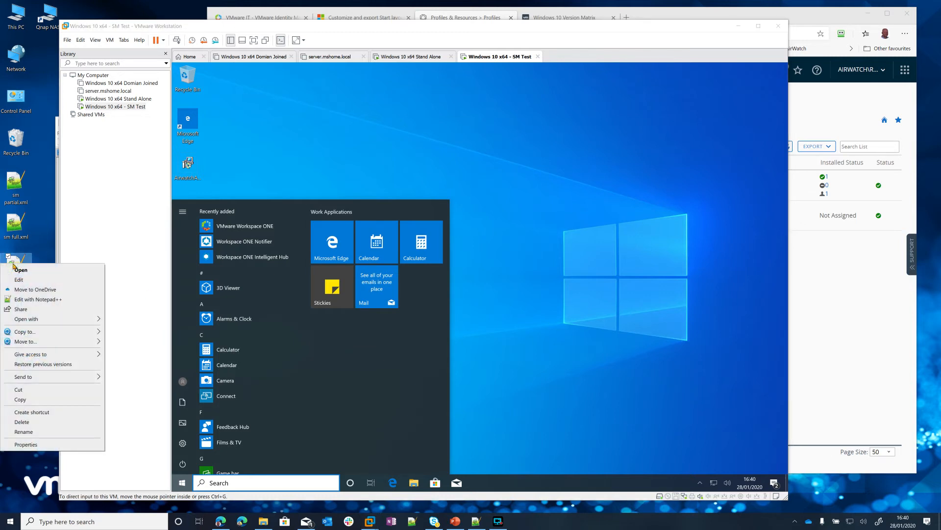
{"action": "left_click", "coordinate": [43, 298]}
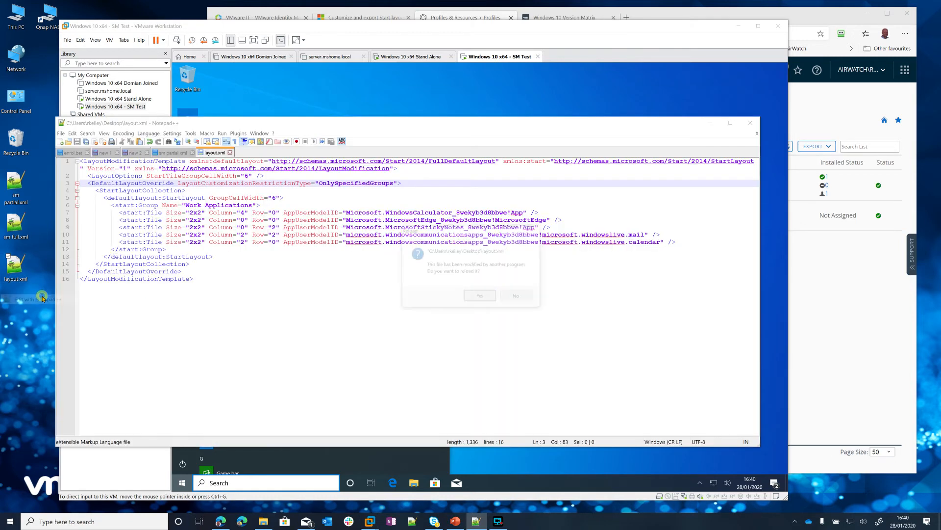
{"action": "left_click", "coordinate": [521, 297]}
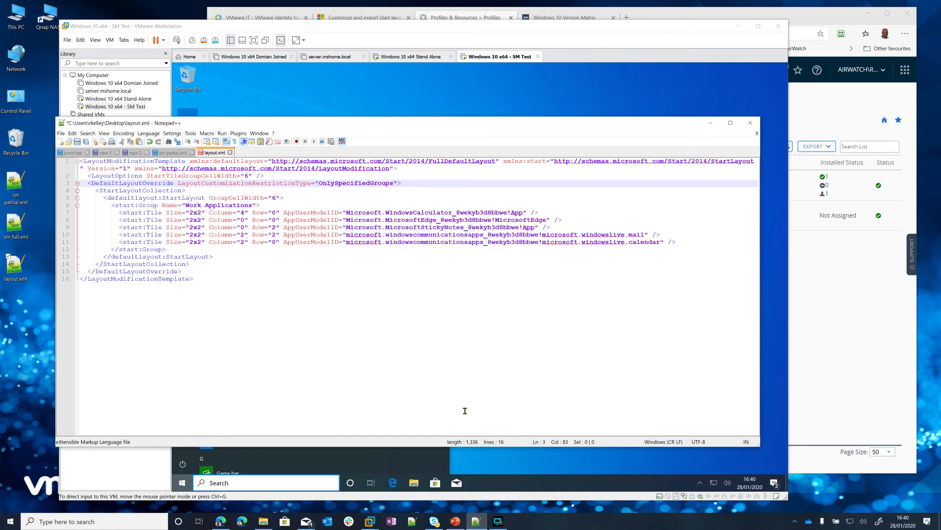
- Review the Partial Start Layout slide in PowerPoint and highlight the LayoutCustomizationRestrictionType="OnlySpecifiedGroups" attribute
{"action": "left_click", "coordinate": [455, 522]}
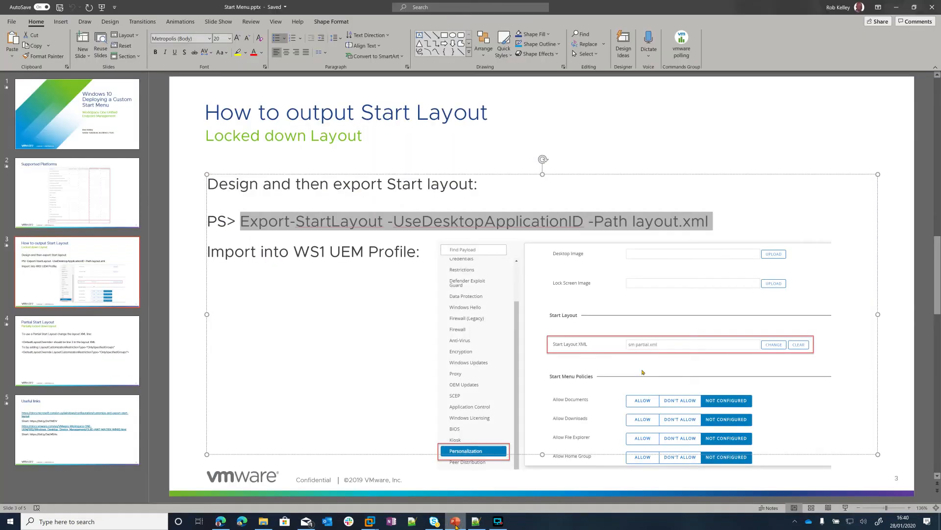
{"action": "left_click", "coordinate": [81, 266]}
{"action": "left_click", "coordinate": [96, 337]}
{"action": "left_click_drag", "start_coordinate": [770, 263], "coordinate": [382, 265]}
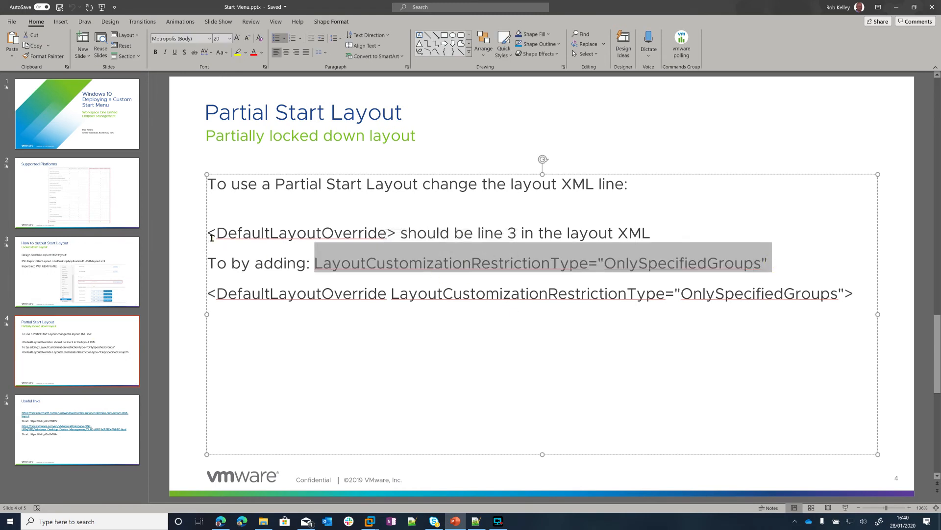
- Check the OnlySpecifiedGroups restriction on the DefaultLayoutOverride line of layout.xml in Notepad++ and save the file
{"action": "left_click", "coordinate": [476, 520]}
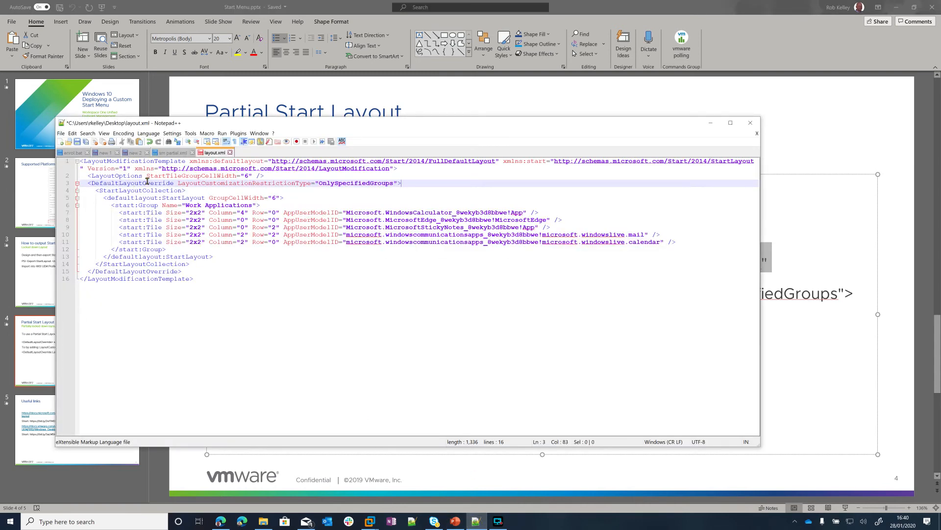
{"action": "left_click", "coordinate": [397, 183]}
{"action": "left_click", "coordinate": [406, 183]}
{"action": "left_click_drag", "start_coordinate": [397, 183], "coordinate": [273, 183]}
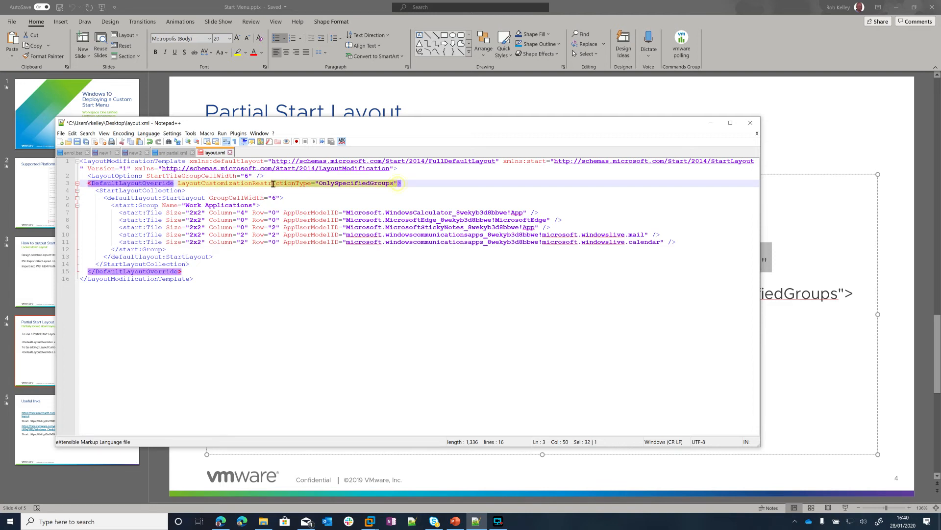
{"action": "left_click", "coordinate": [78, 142]}
{"action": "left_click", "coordinate": [896, 7]}
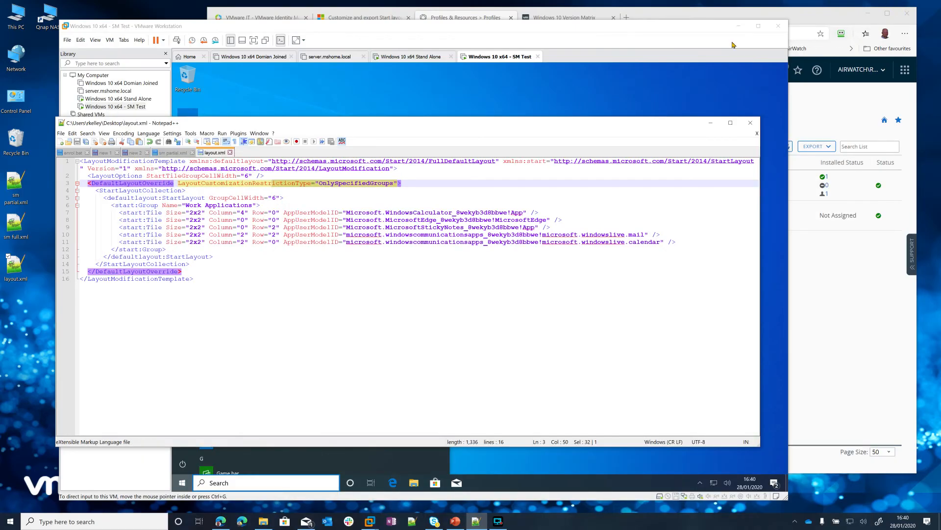
- Add a new version of the Start Menu profile in Workspace ONE UEM and open its Personalization payload
{"action": "left_click", "coordinate": [826, 19]}
{"action": "left_click", "coordinate": [826, 19]}
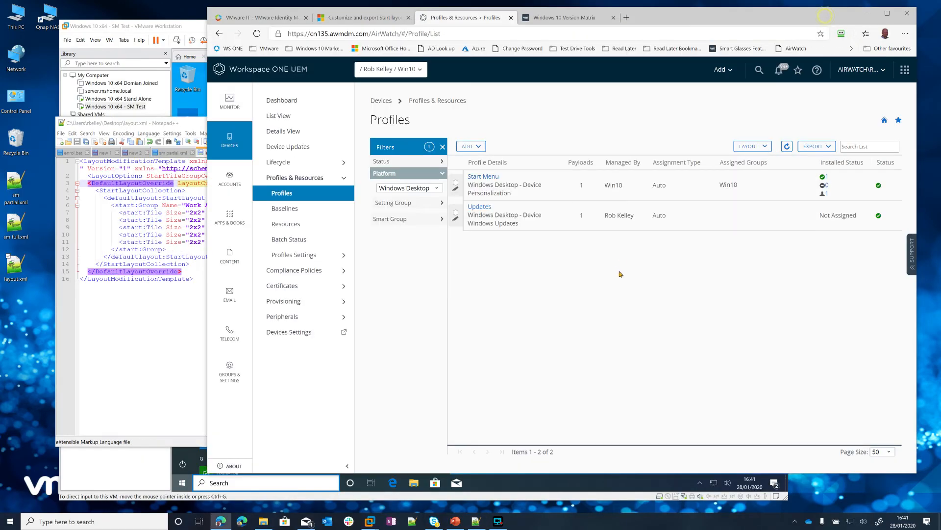
{"action": "left_click", "coordinate": [455, 190]}
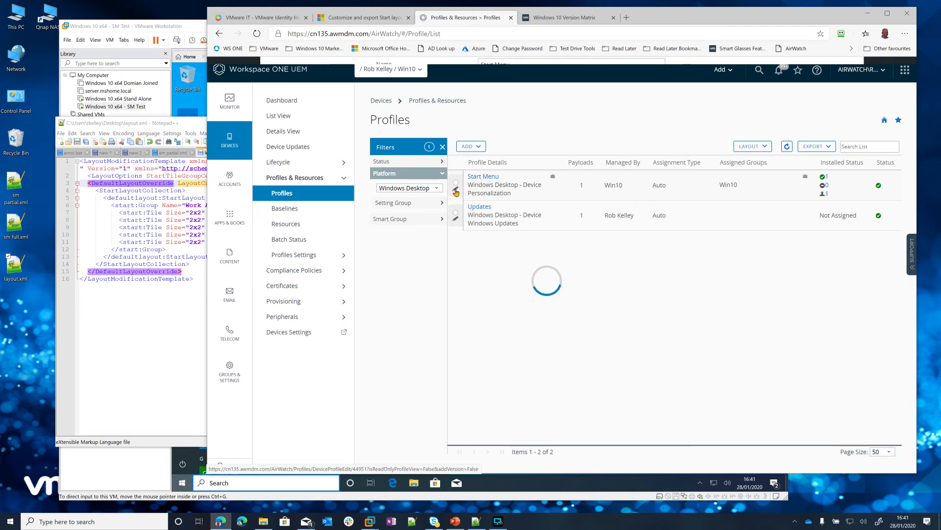
{"action": "left_click", "coordinate": [712, 435]}
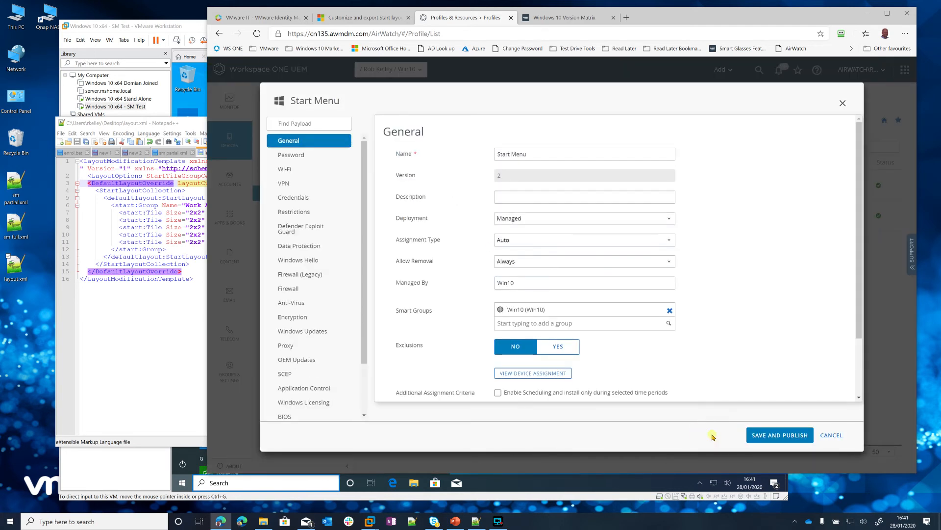
{"action": "scroll", "coordinate": [463, 372], "scroll_direction": "down", "scroll_amount": 2}
{"action": "scroll", "coordinate": [314, 295], "scroll_direction": "down", "scroll_amount": 3}
{"action": "left_click", "coordinate": [315, 385]}
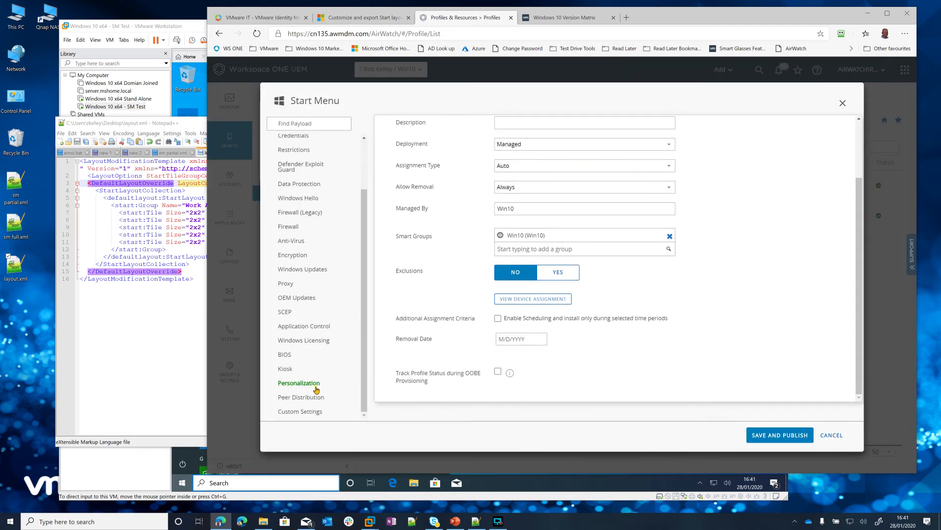
- Replace the Start Layout XML with the edited layout.xml from the desktop
{"action": "left_click", "coordinate": [696, 332]}
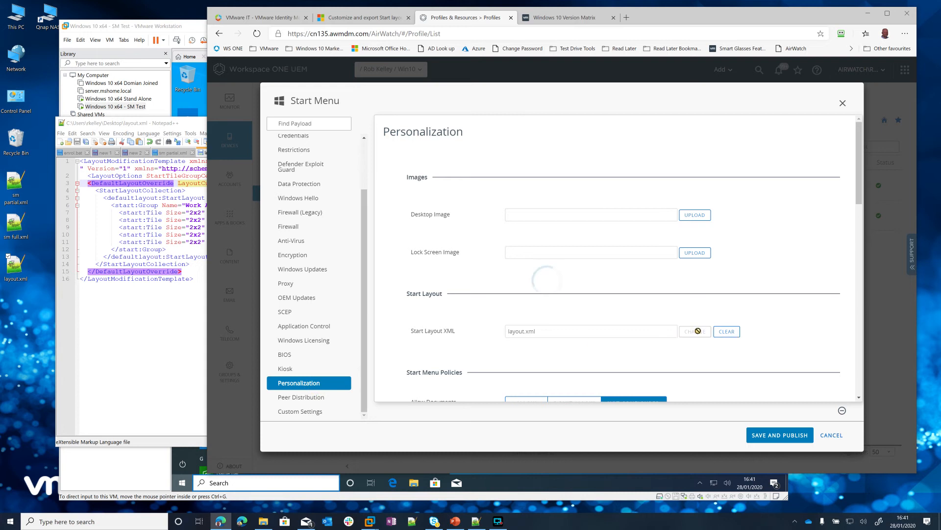
{"action": "left_click_drag", "start_coordinate": [14, 267], "coordinate": [525, 156]}
{"action": "left_click", "coordinate": [585, 194]}
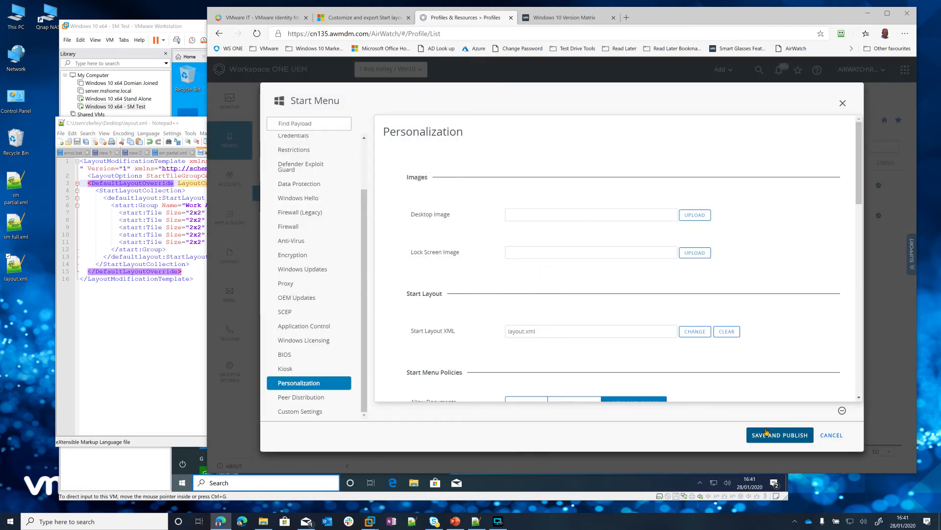
- Save and publish the new version of the Start Menu profile and refresh the profile list
{"action": "left_click", "coordinate": [771, 435]}
{"action": "left_click", "coordinate": [796, 431]}
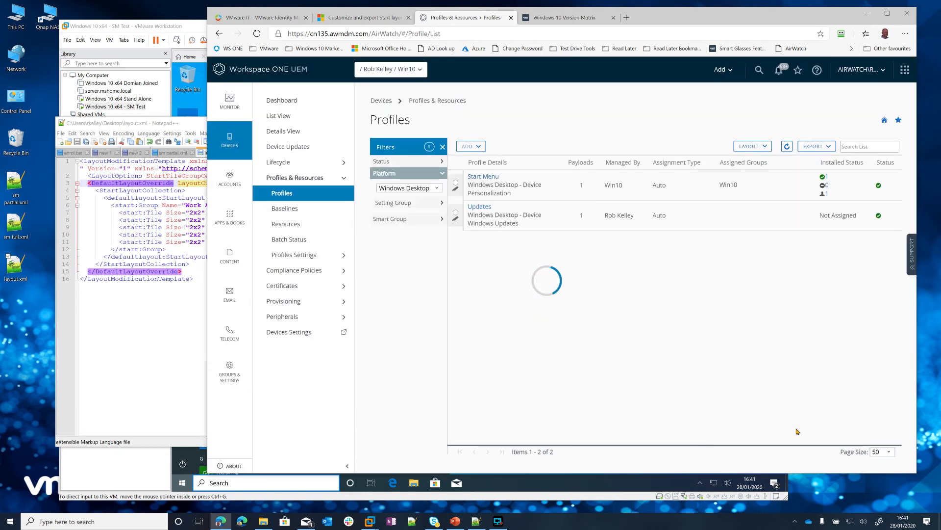
{"action": "left_click", "coordinate": [787, 146]}
- Pin 3D Viewer and Alarms & Clock to Start on the SM Test virtual machine and combine their tiles into a folder
{"action": "left_click", "coordinate": [174, 27]}
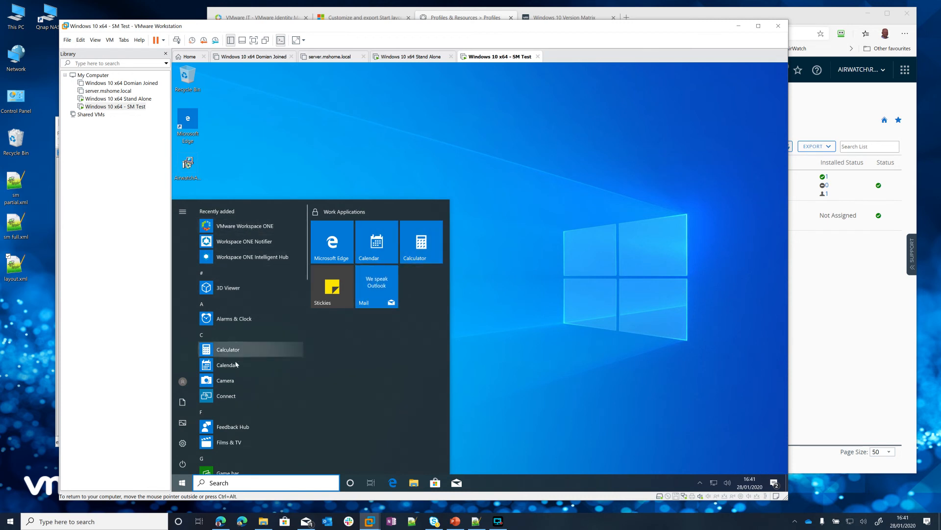
{"action": "right_click", "coordinate": [228, 288]}
{"action": "left_click", "coordinate": [247, 297]}
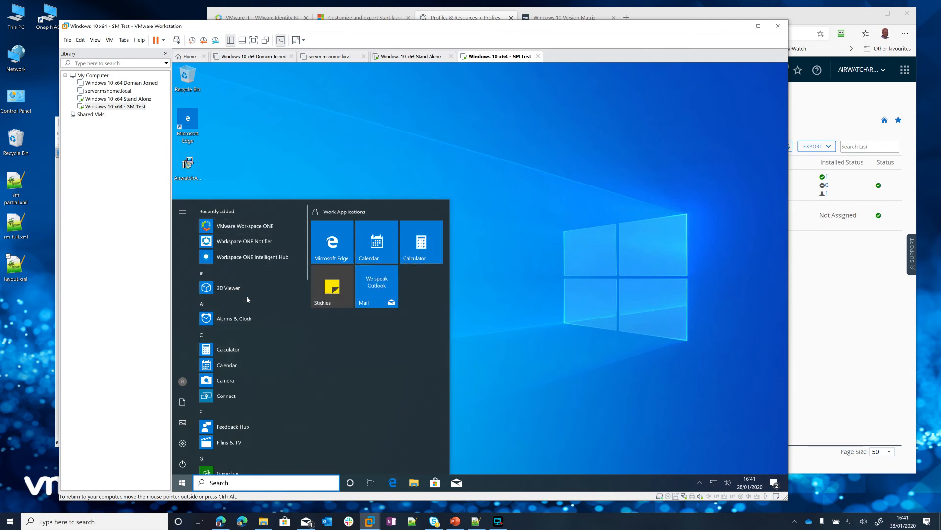
{"action": "right_click", "coordinate": [238, 321]}
{"action": "left_click", "coordinate": [256, 328]}
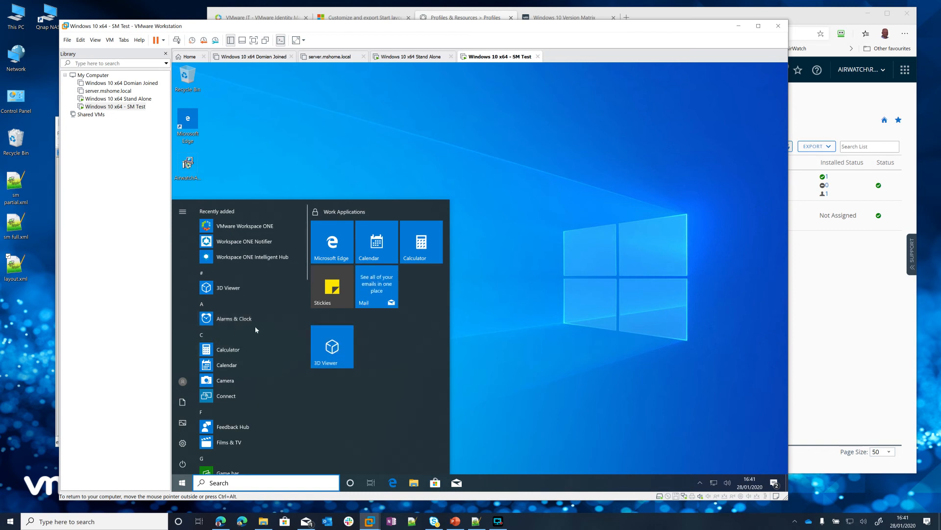
{"action": "left_click_drag", "start_coordinate": [371, 353], "coordinate": [329, 346]}
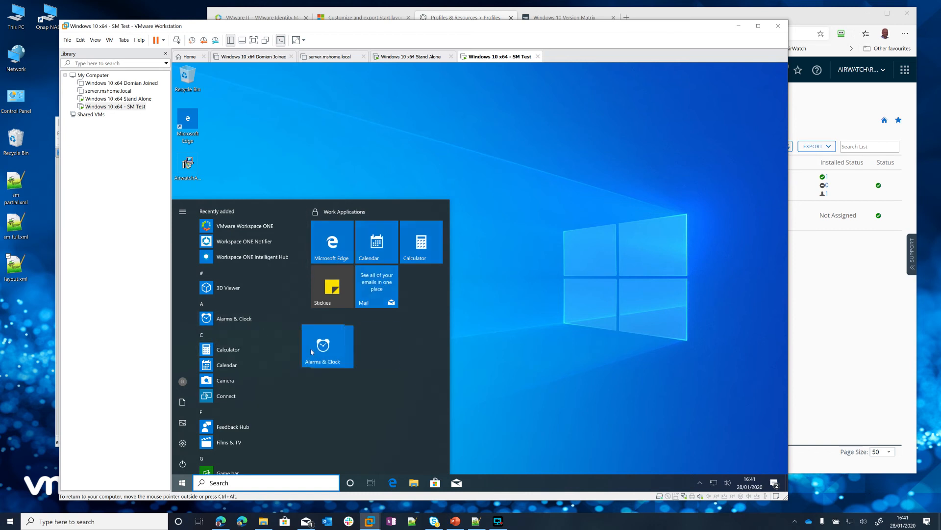
- Move the Work Applications group below the new tile folder and back above it
{"action": "left_click_drag", "start_coordinate": [382, 217], "coordinate": [393, 402]}
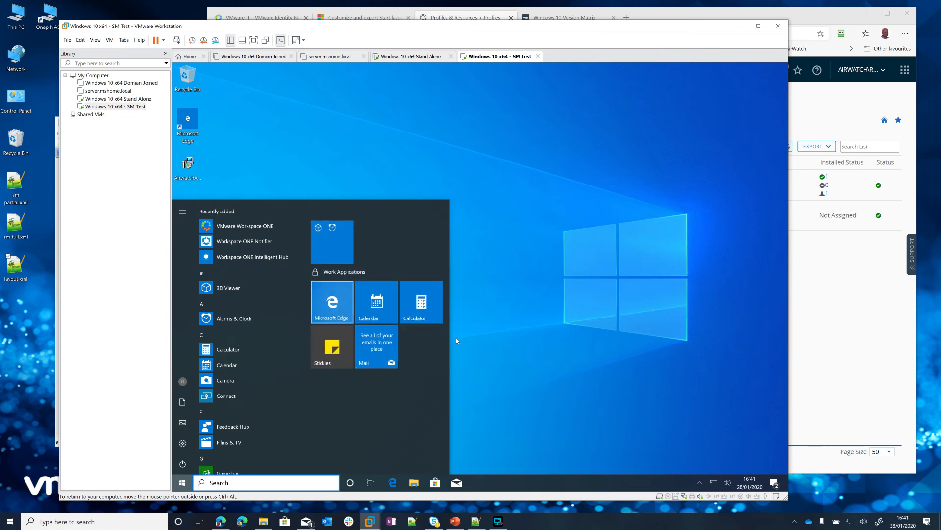
{"action": "left_click_drag", "start_coordinate": [360, 279], "coordinate": [361, 218]}
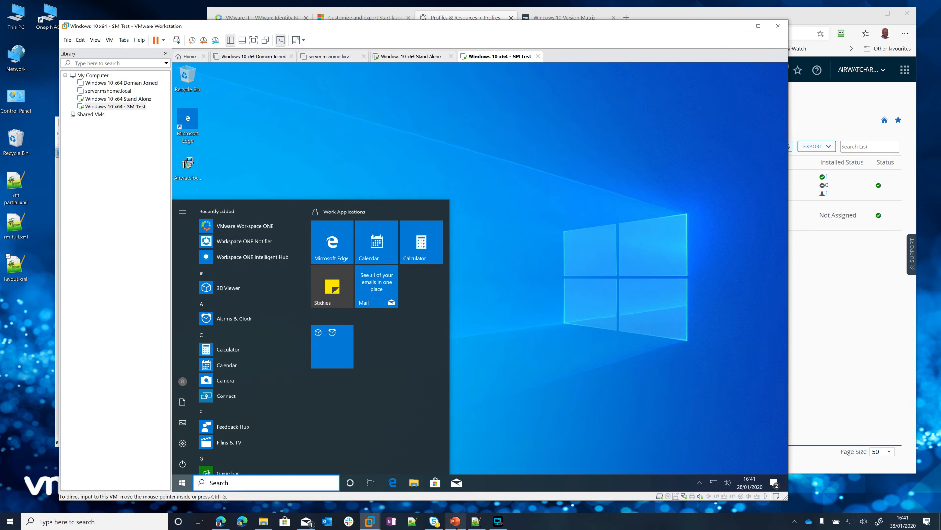
- Review the Useful links slide in PowerPoint, highlighting the short links to the Microsoft and VMware documentation
{"action": "mouse_move", "coordinate": [455, 521]}
{"action": "left_click", "coordinate": [468, 500]}
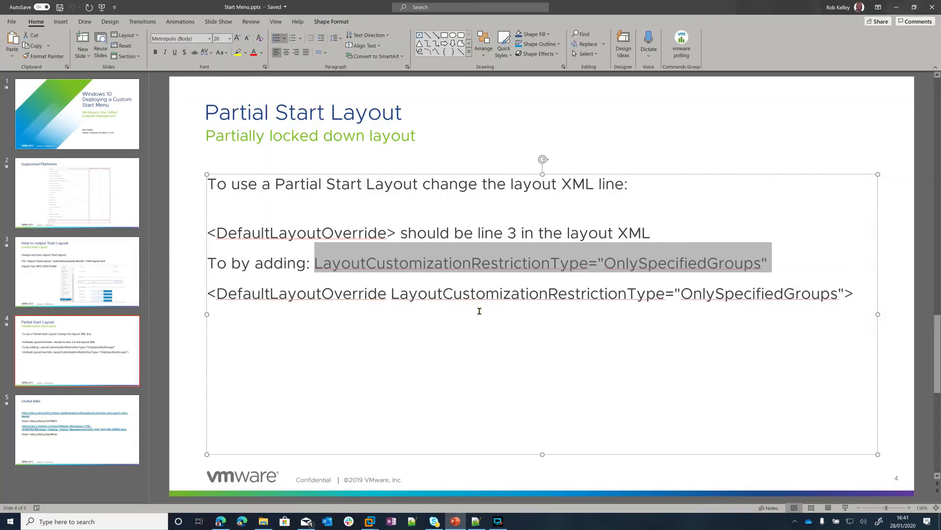
{"action": "left_click", "coordinate": [47, 414]}
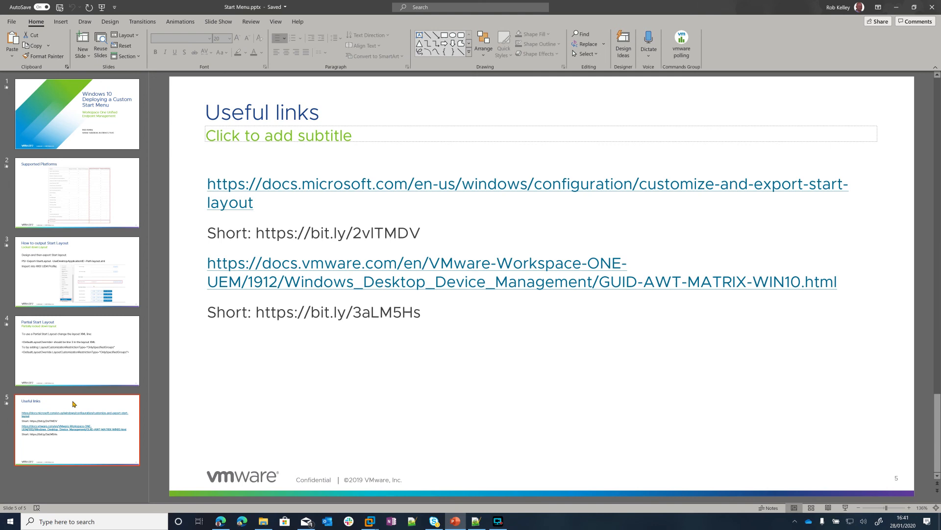
{"action": "left_click", "coordinate": [431, 234]}
{"action": "left_click_drag", "start_coordinate": [432, 233], "coordinate": [256, 233]}
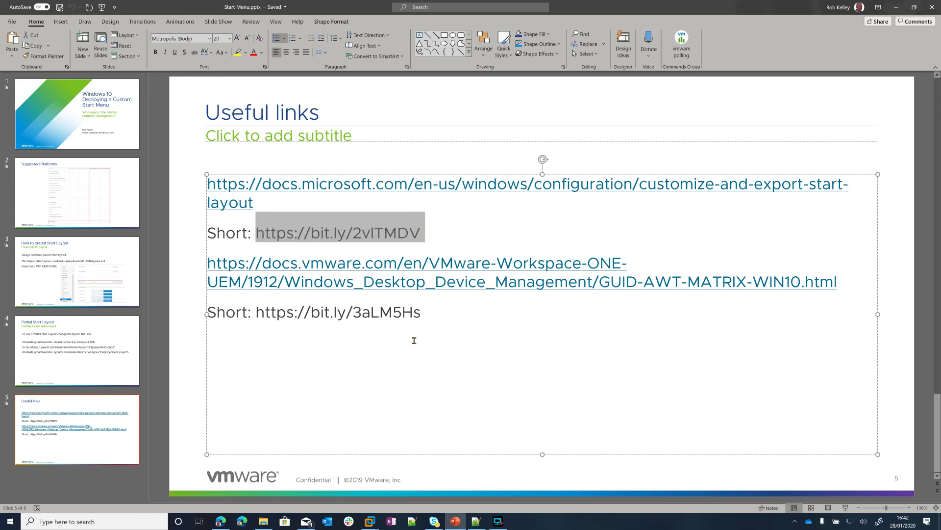
{"action": "left_click_drag", "start_coordinate": [437, 311], "coordinate": [249, 312]}
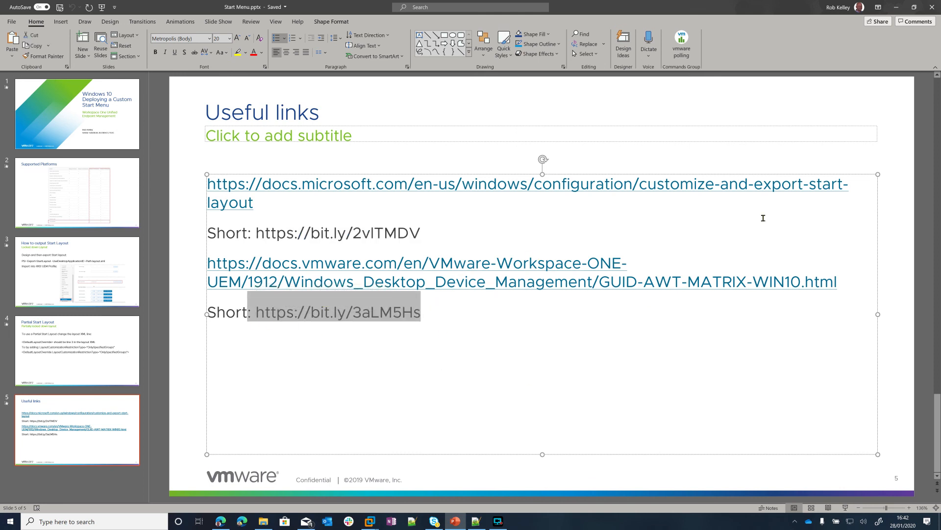
{"action": "left_click", "coordinate": [896, 7]}
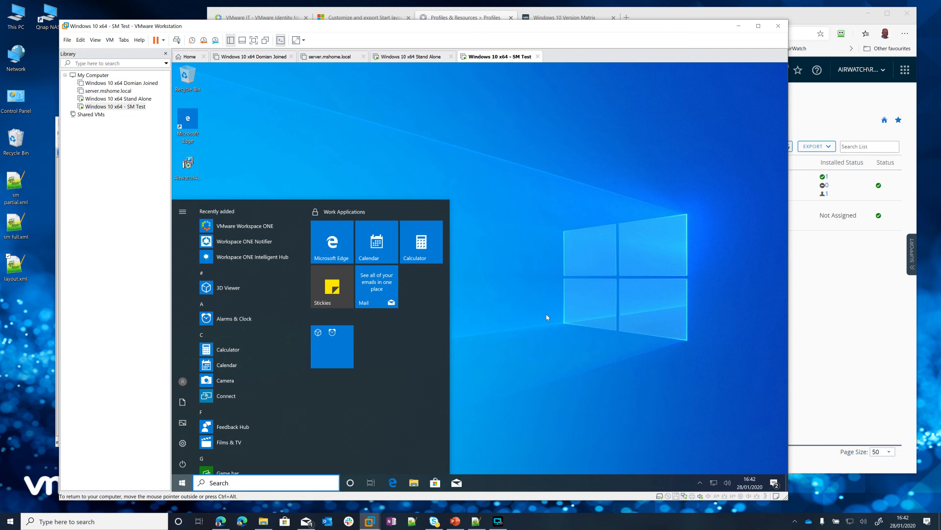
{"action": "left_click", "coordinate": [498, 520]}
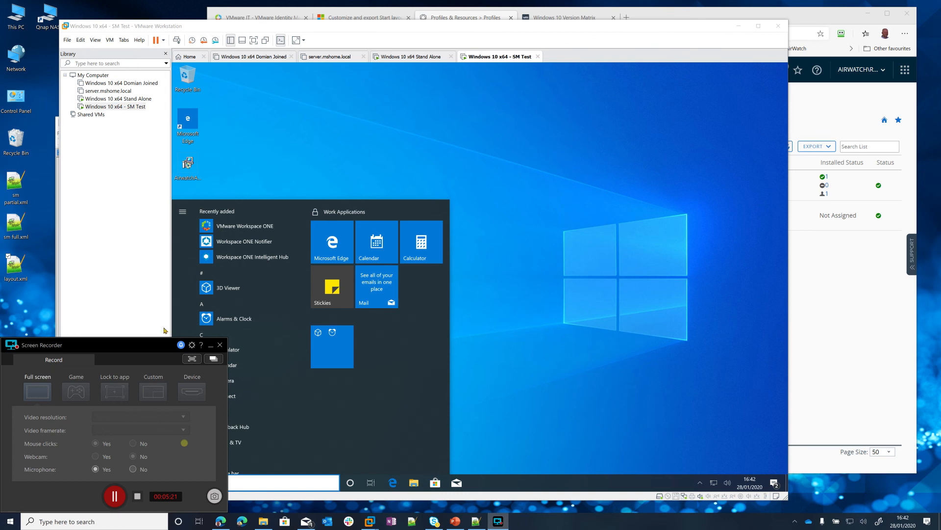